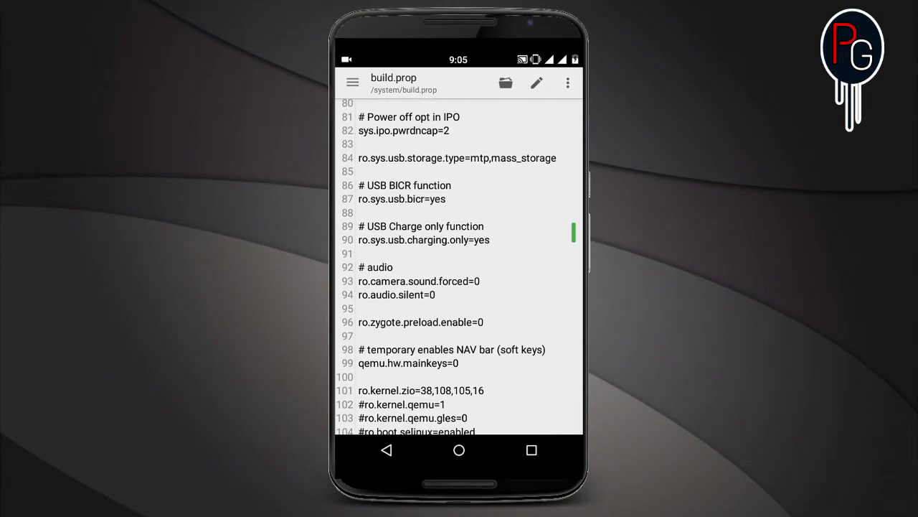
scroll(459, 266, down, 1)
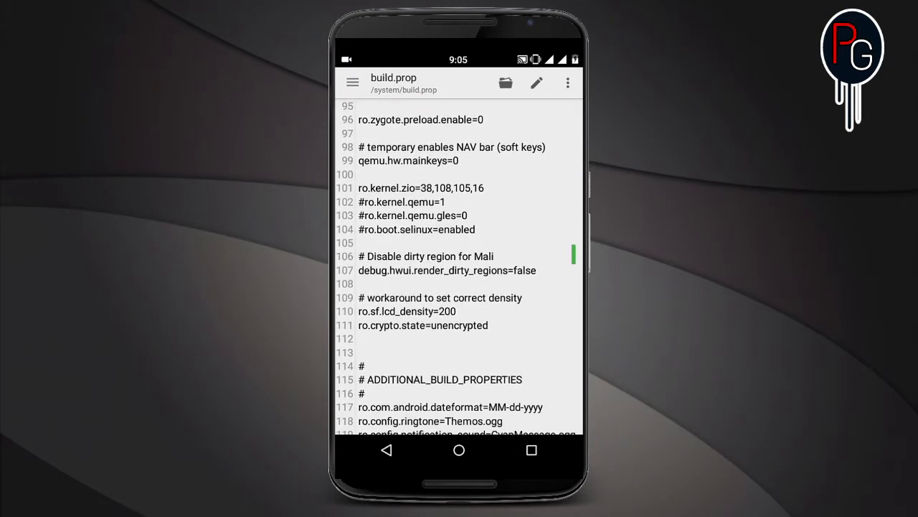
scroll(459, 265, down, 3)
scroll(459, 266, down, 2)
scroll(459, 265, down, 2)
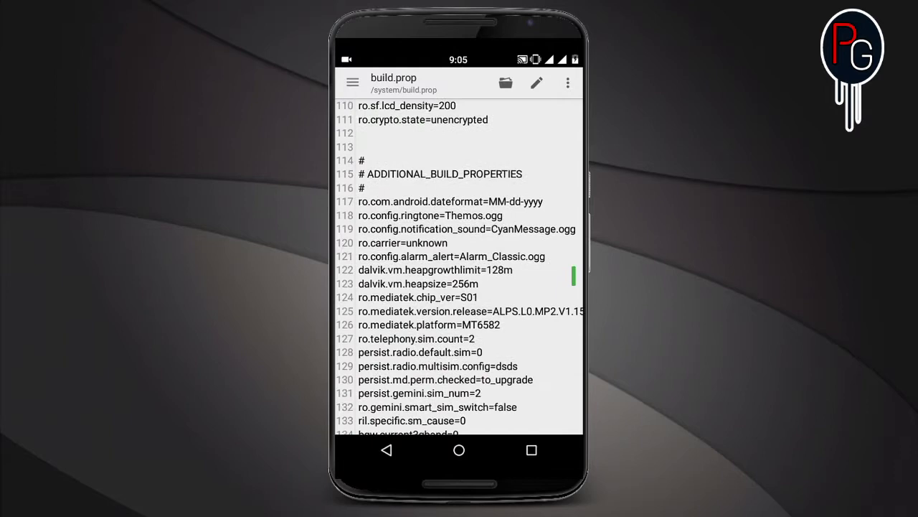
scroll(459, 266, down, 1)
scroll(459, 266, down, 3)
scroll(459, 266, down, 1)
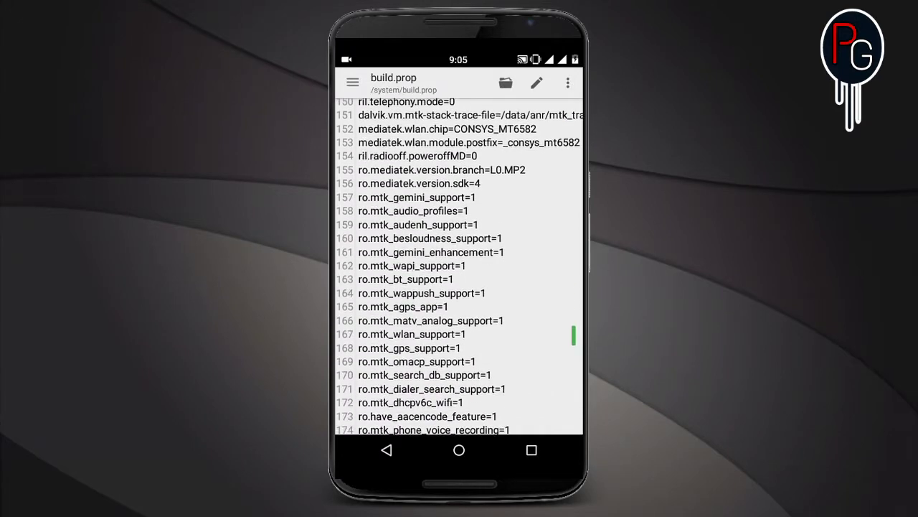
scroll(460, 265, down, 3)
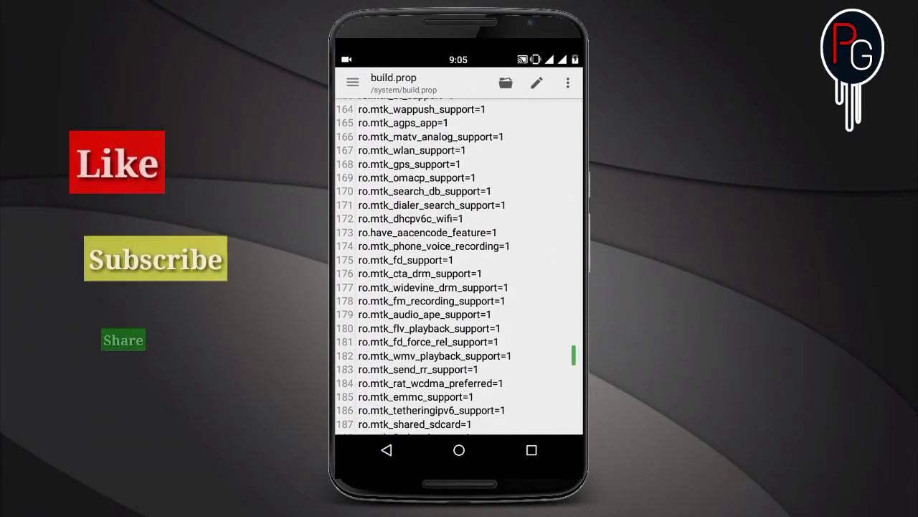
scroll(459, 265, down, 4)
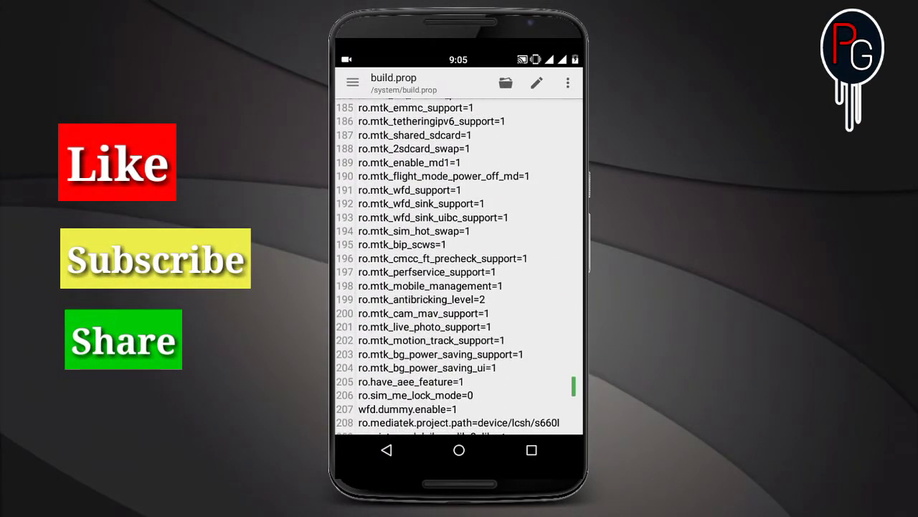
scroll(460, 265, down, 2)
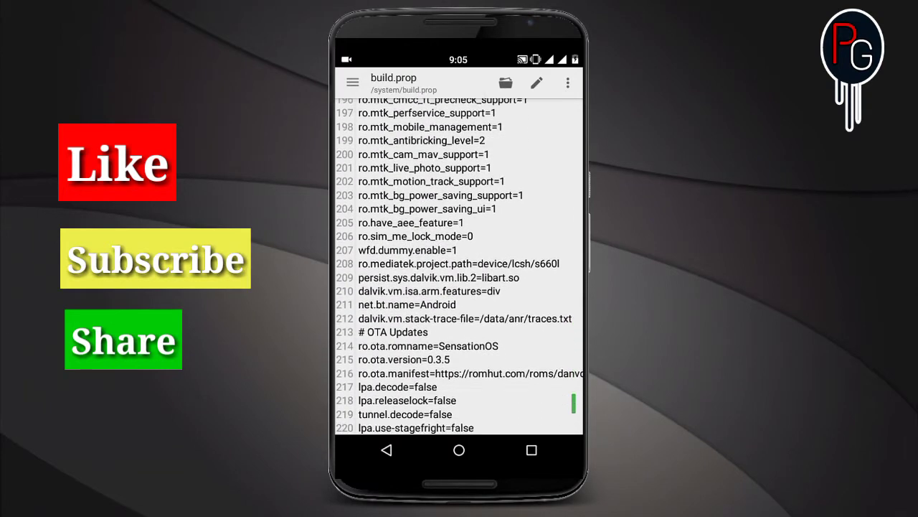
scroll(459, 265, down, 2)
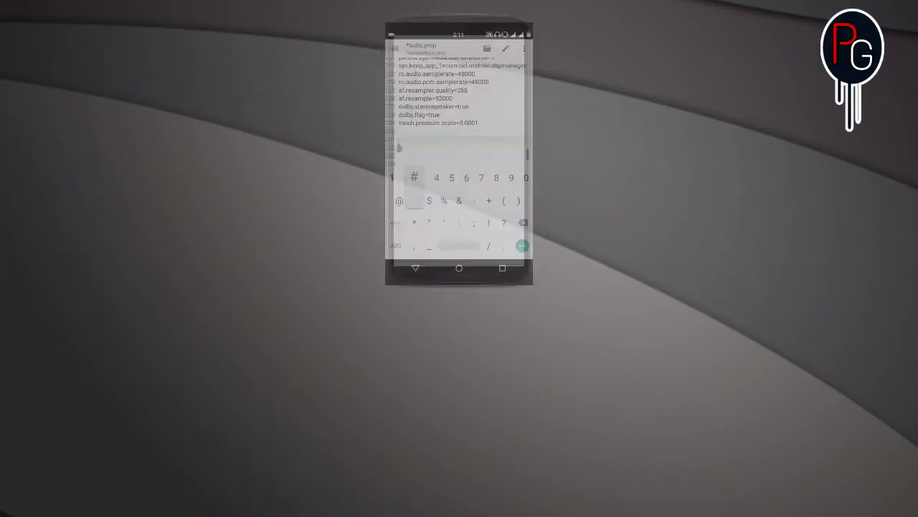
Add the comment '# Tweaks for battery life' at the end of build.prop
text(T)
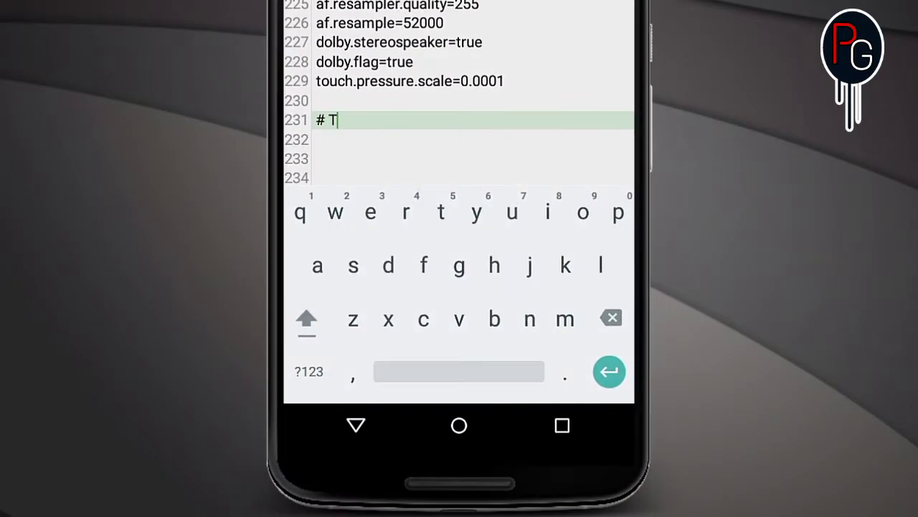
text(wek)
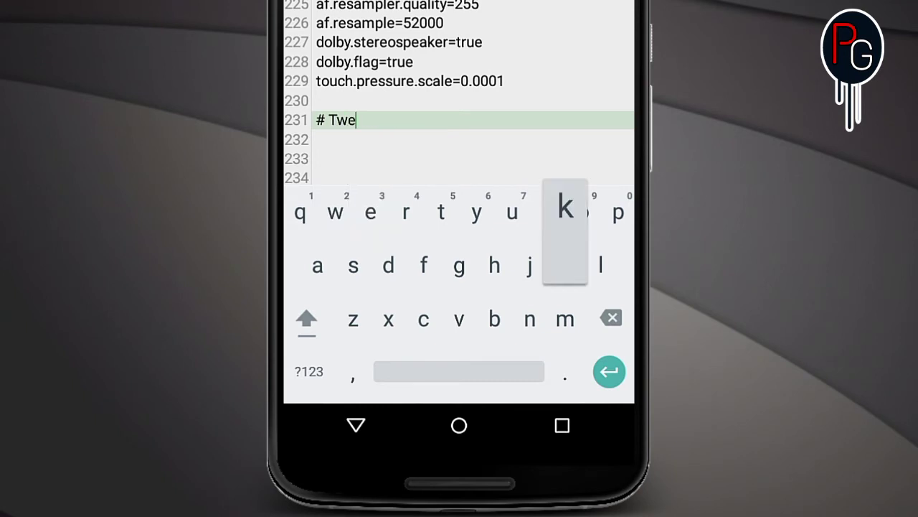
text(a)
key(BackSpace)
key(BackSpace)
text(aks f)
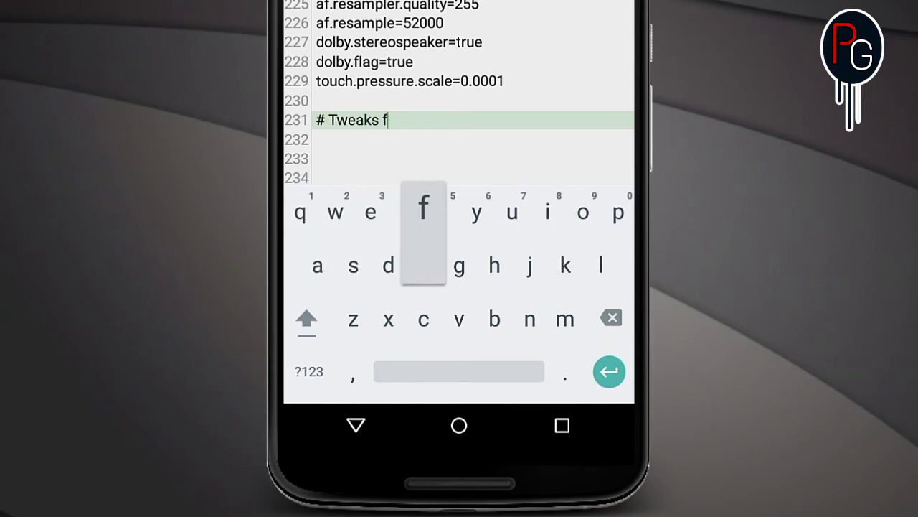
text(or batteey)
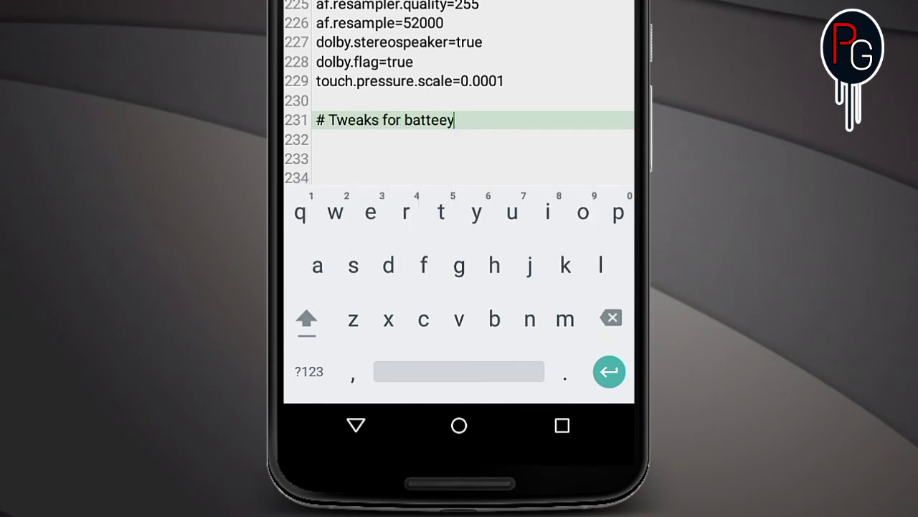
key(BackSpace)
key(BackSpace)
key(BackSpace)
text(ery )
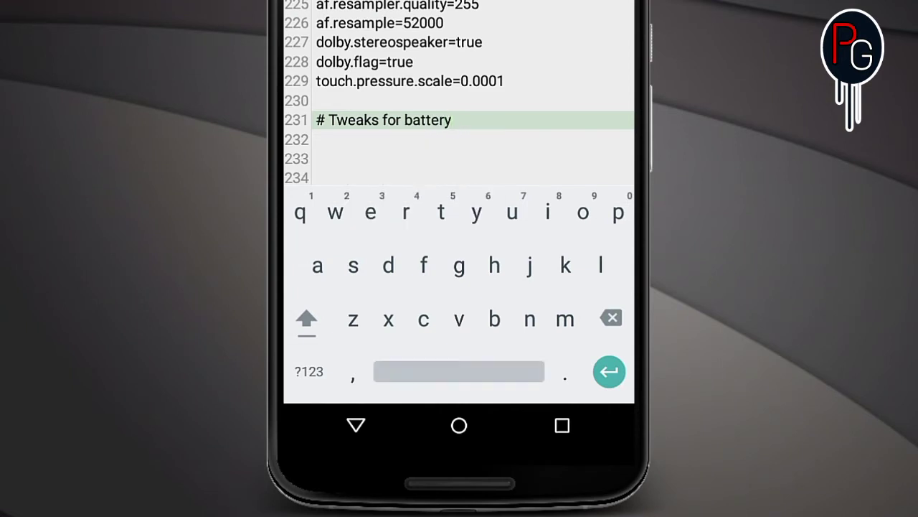
text(life)
key(Return)
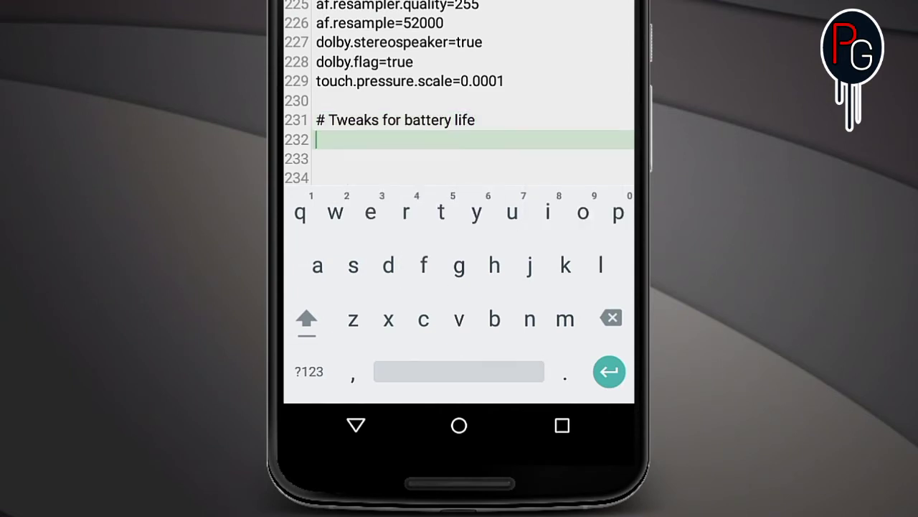
Add pm.sleep_mode=1 beneath the battery comment and hide the keyboard
text(pm)
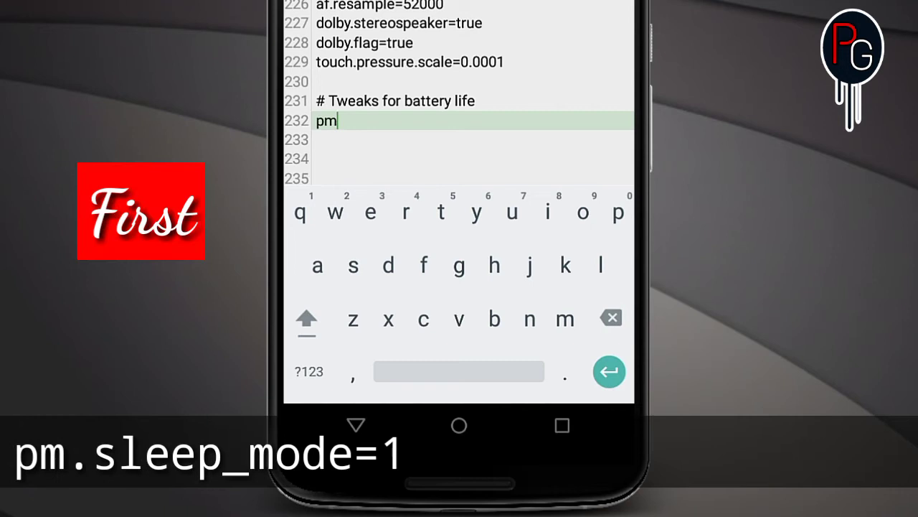
text(.slee)
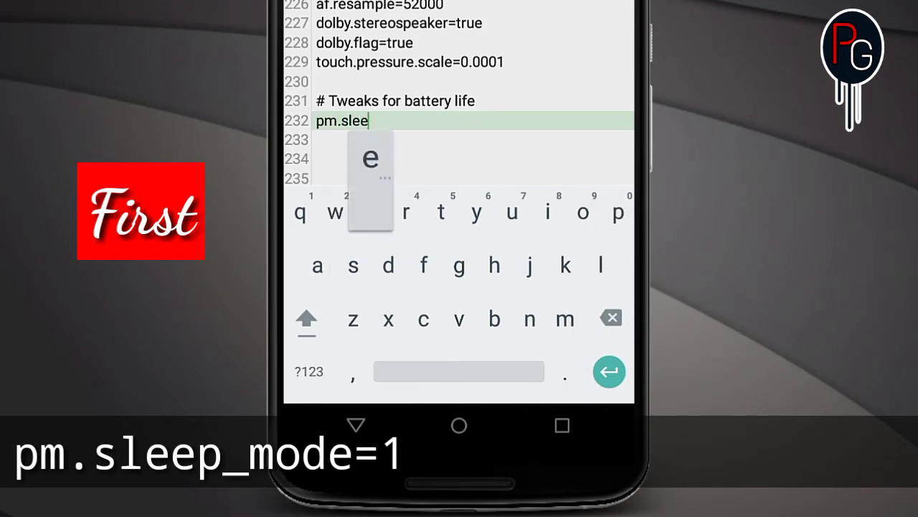
text(p_mo)
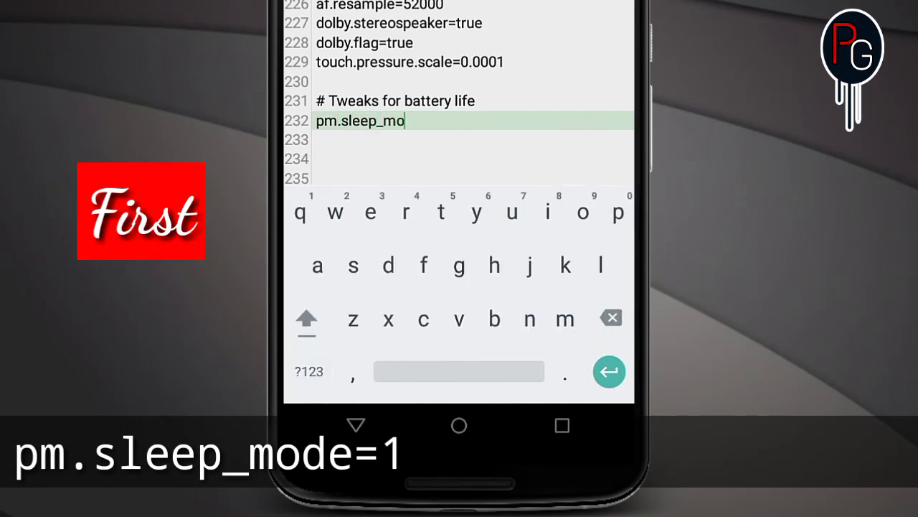
text(de=)
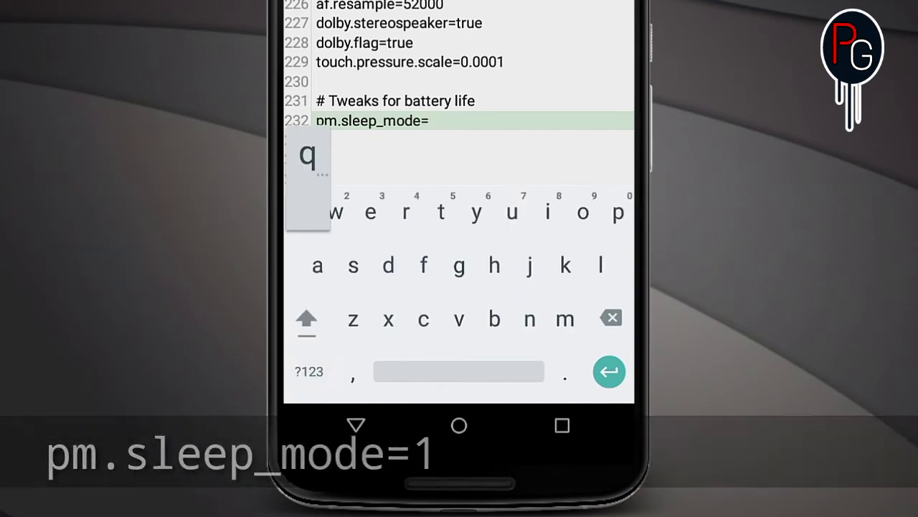
text(q)
key(BackSpace)
text(1)
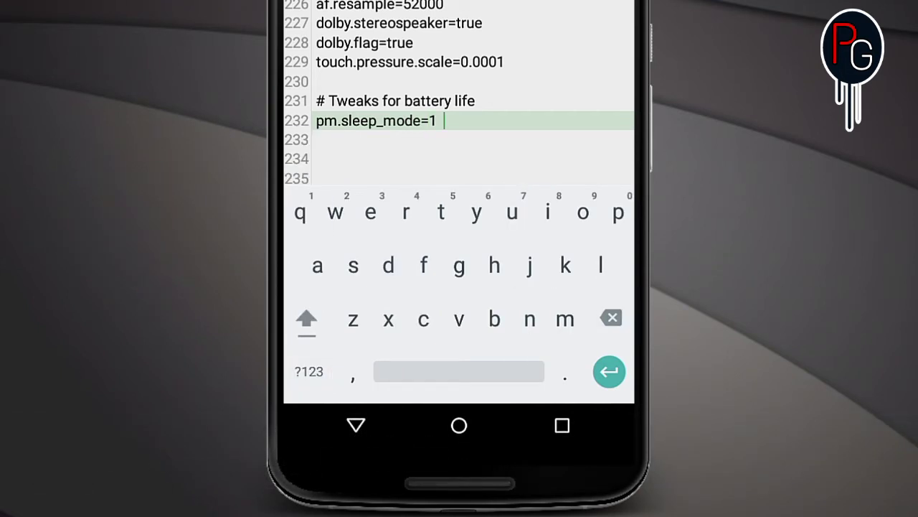
key(Return)
key(Escape)
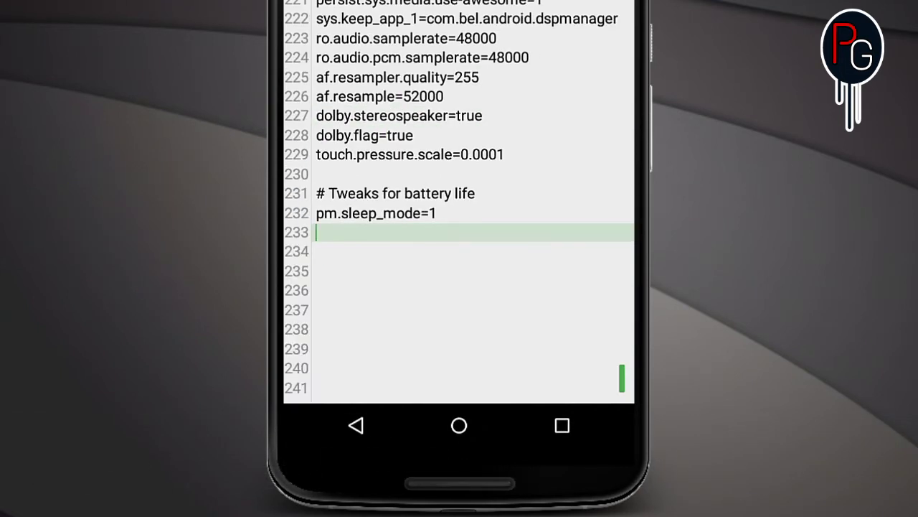
Enter wifi.supplicant_scan_interval=180 on line 233, followed by a blank line
text(wifi)
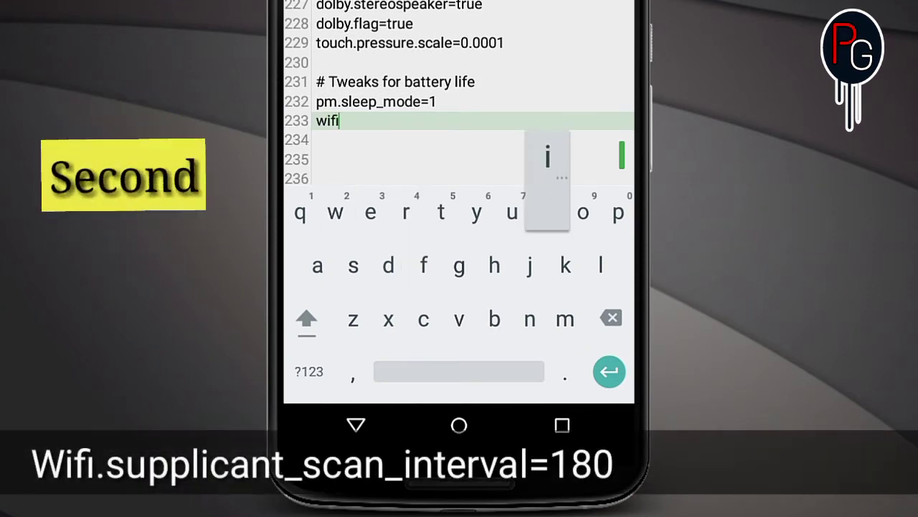
text(.)
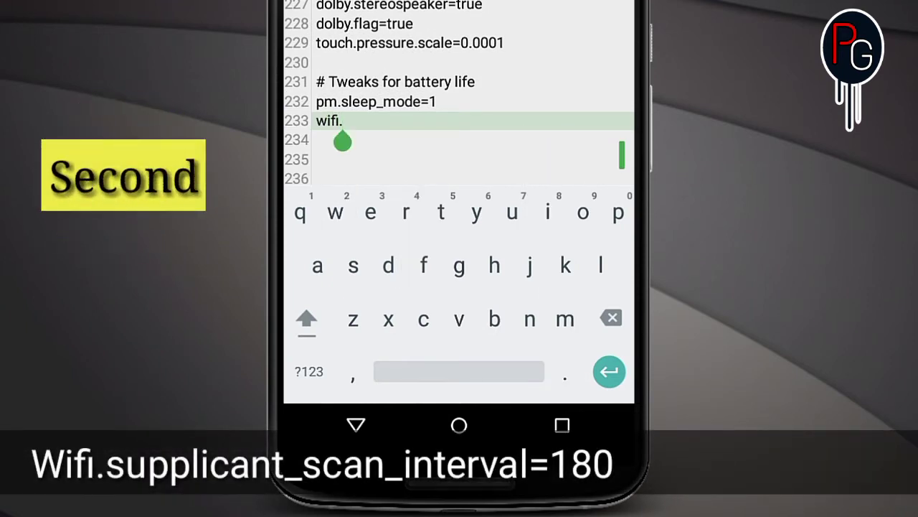
text(s)
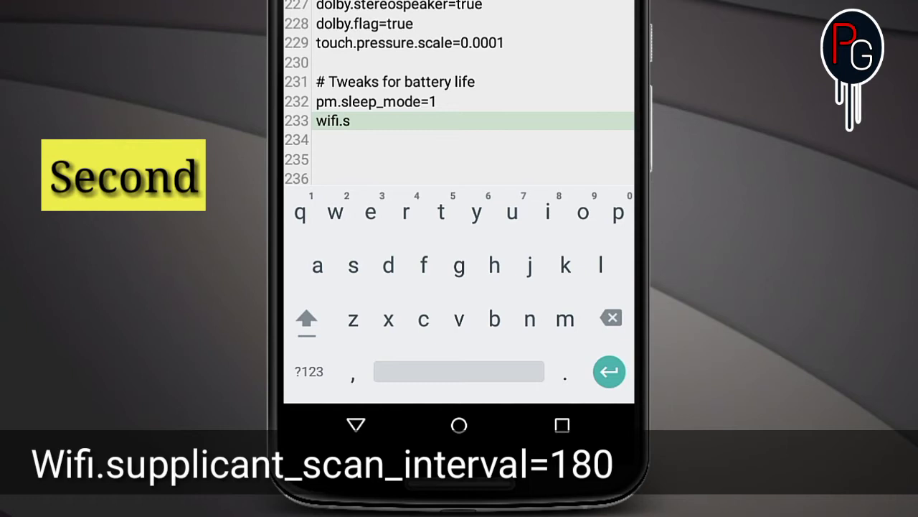
text(upplica)
text(nt_s)
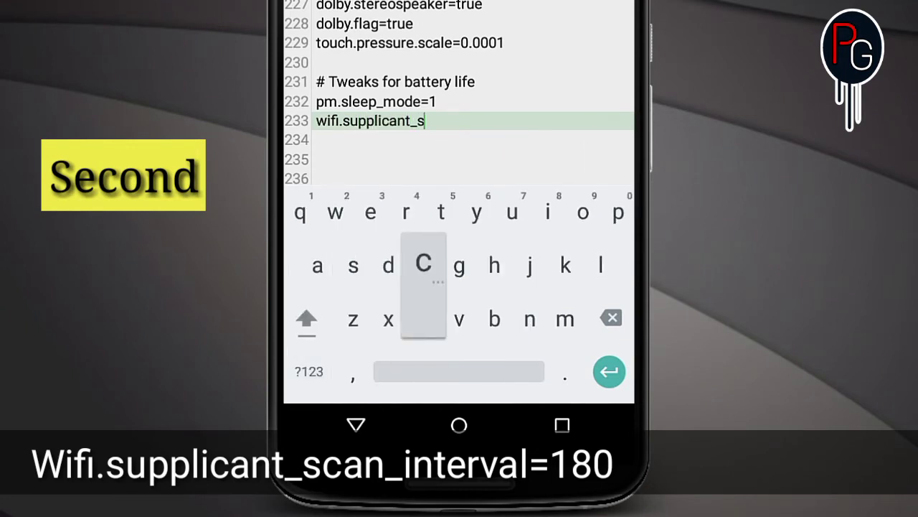
text(can_i)
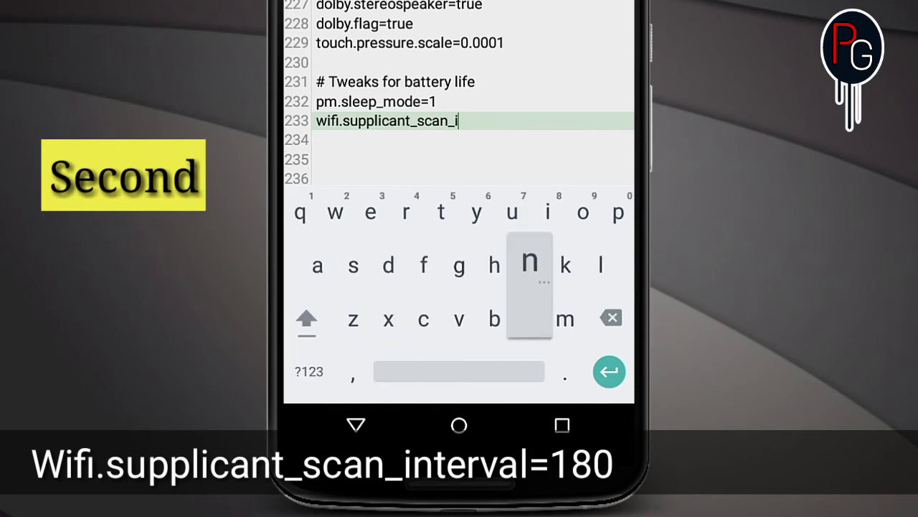
text(nterval=1)
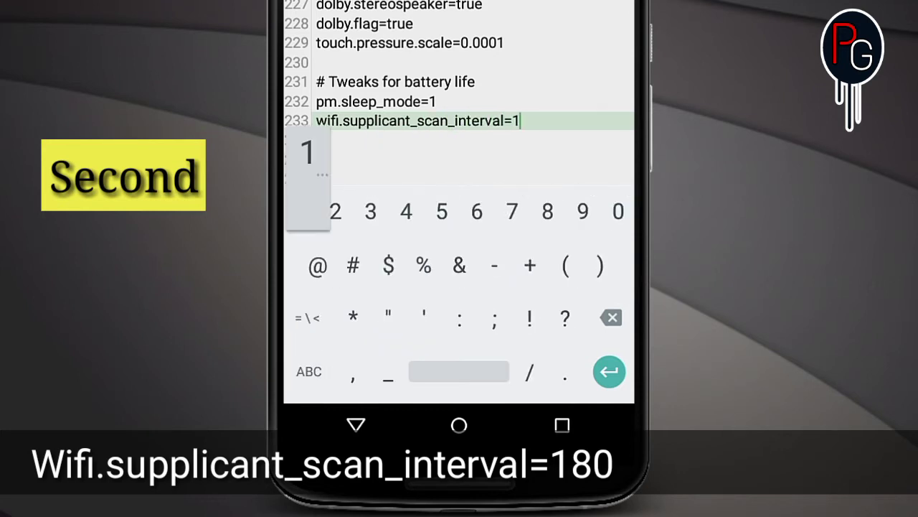
text(80)
key(Return)
key(Return)
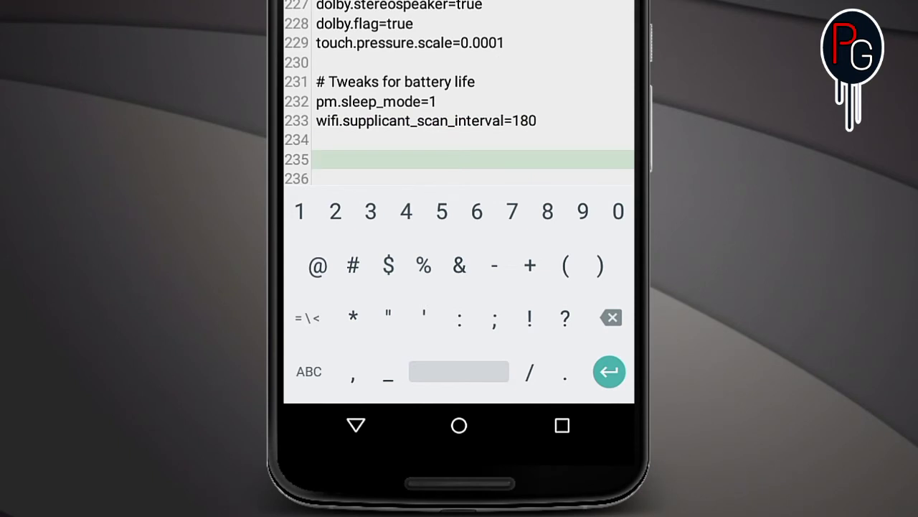
Add the '#Tweaks for Ram' heading with ro.HOME_APP_ADJ=1 two lines below it
text(#T)
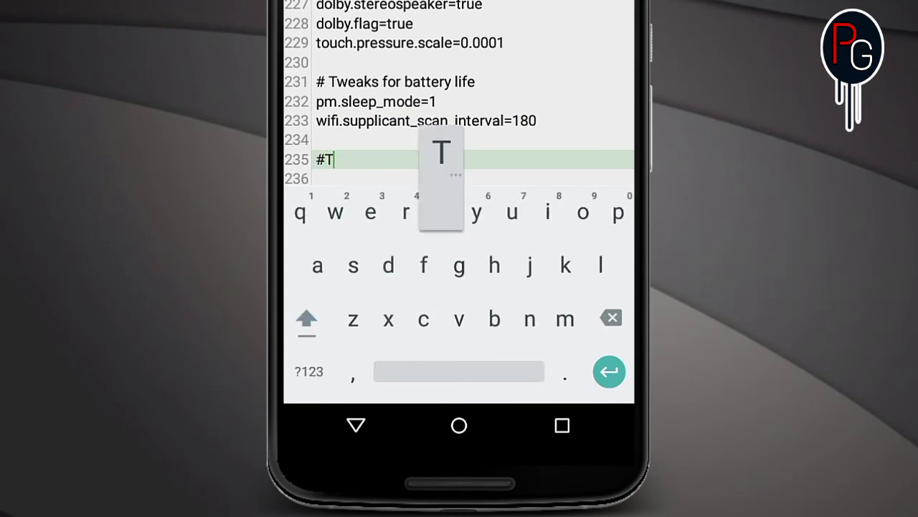
text(wea)
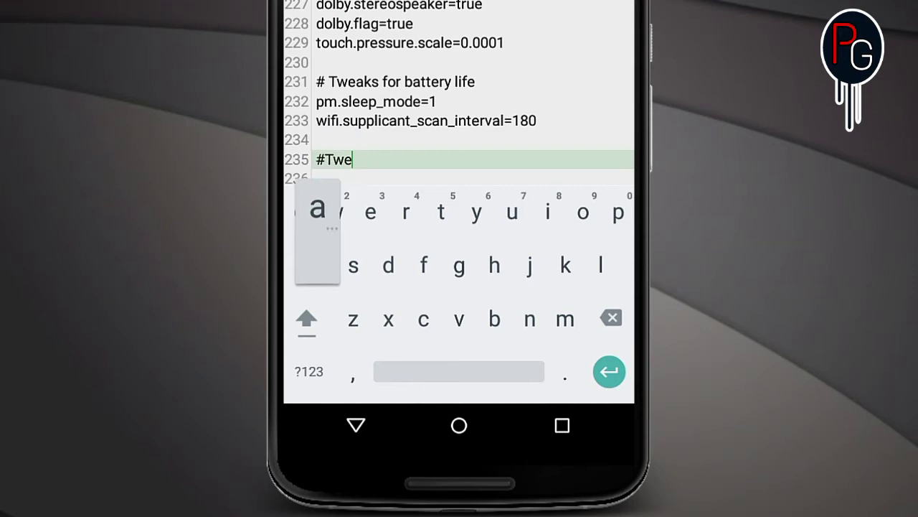
text(ks for R)
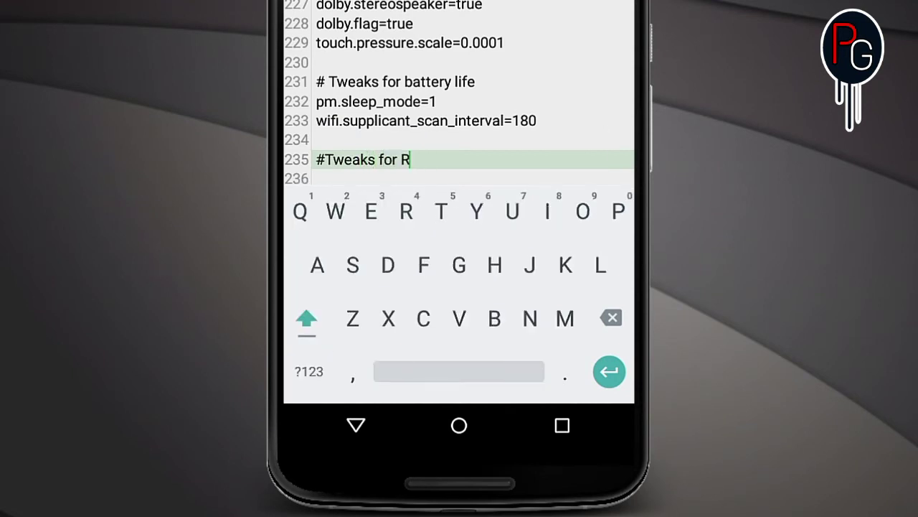
text(am)
key(Return)
key(Return)
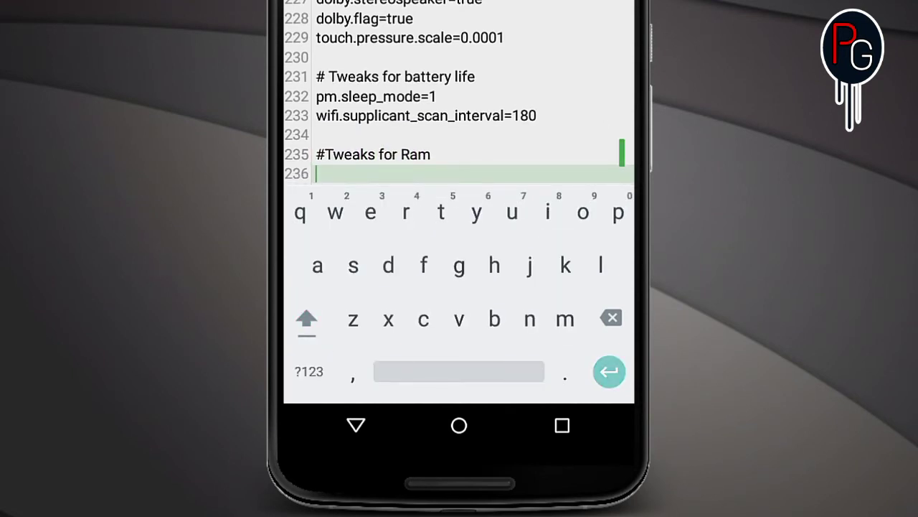
text(ro.H)
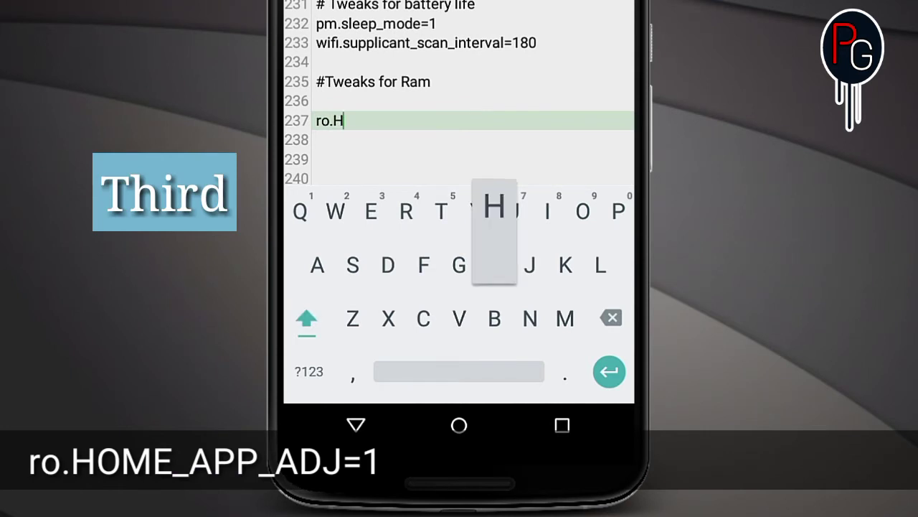
text(OME_APP_)
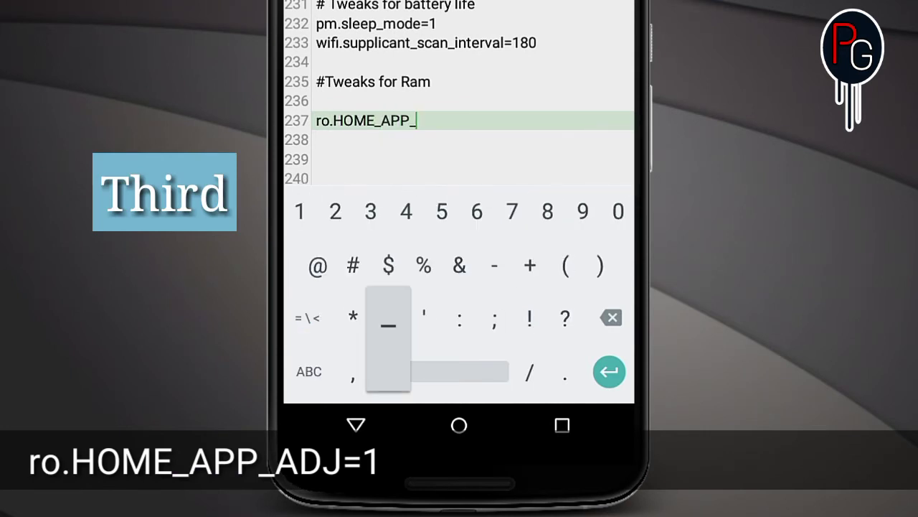
text(ADJ)
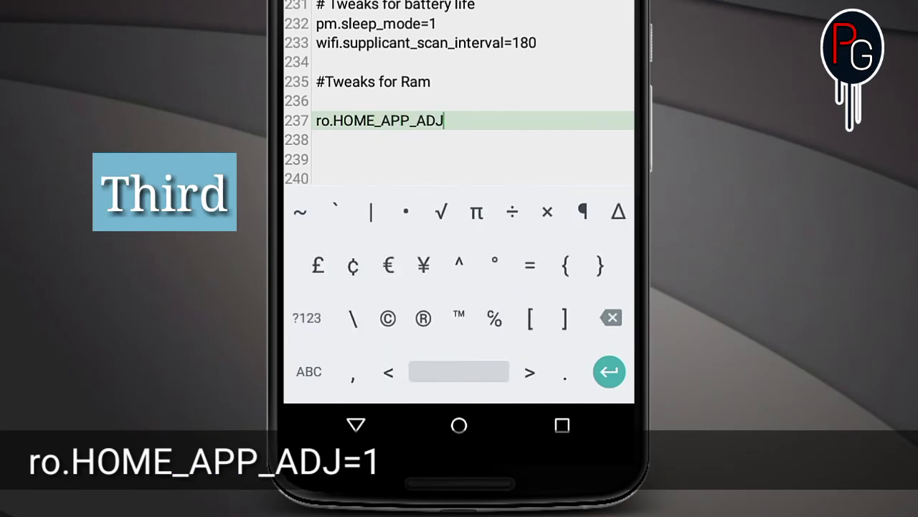
text(=1)
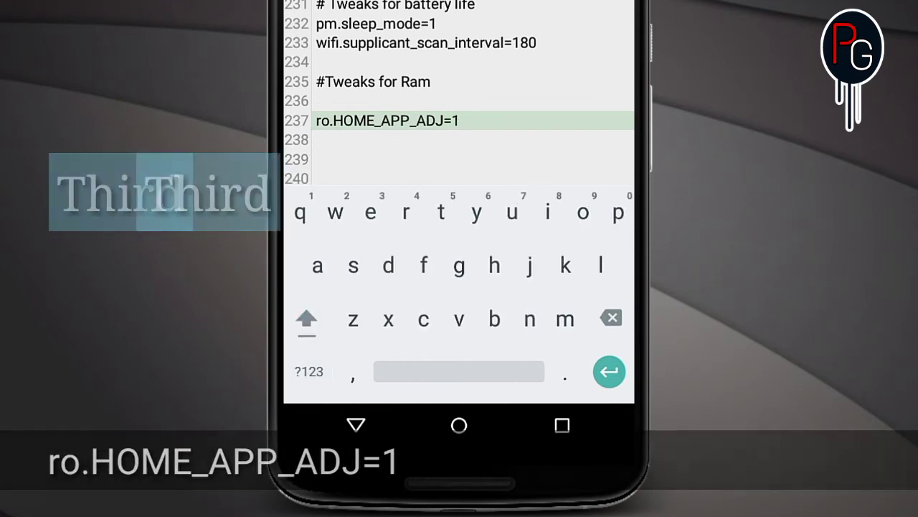
key(Return)
key(Return)
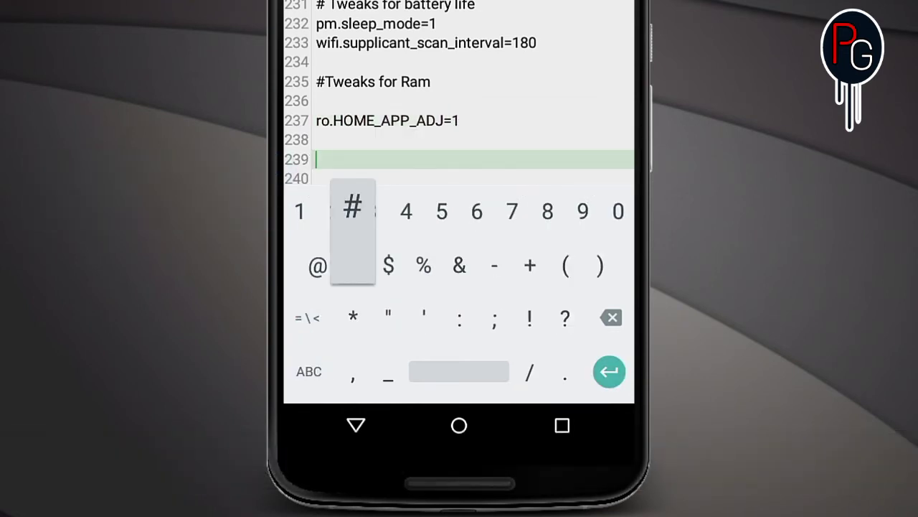
Add the '#Tweaks For Performance' heading and Debug.performance.tunning=1 beneath it
text(#Tw)
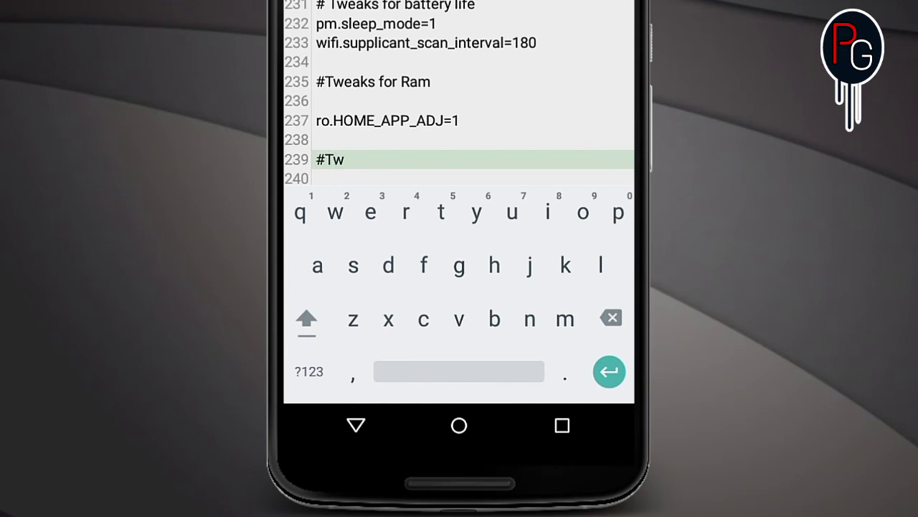
text(eakz)
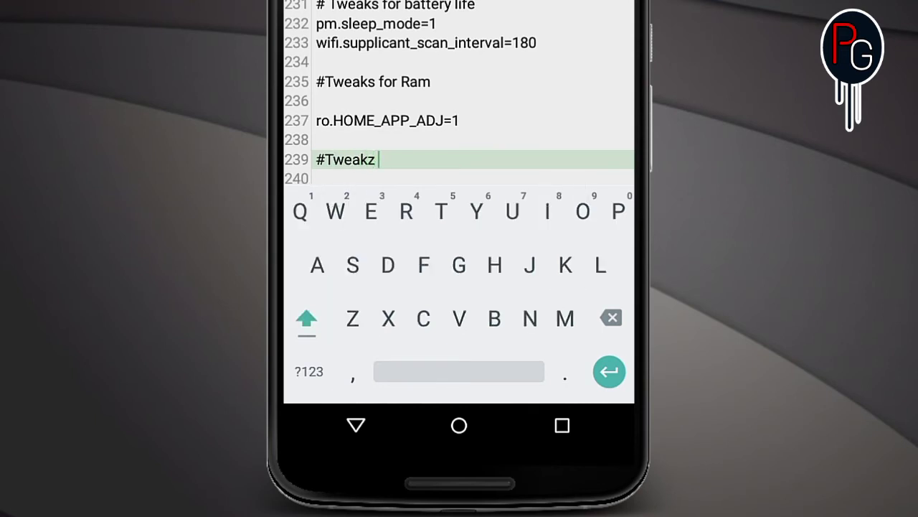
key(BackSpace)
text(s F)
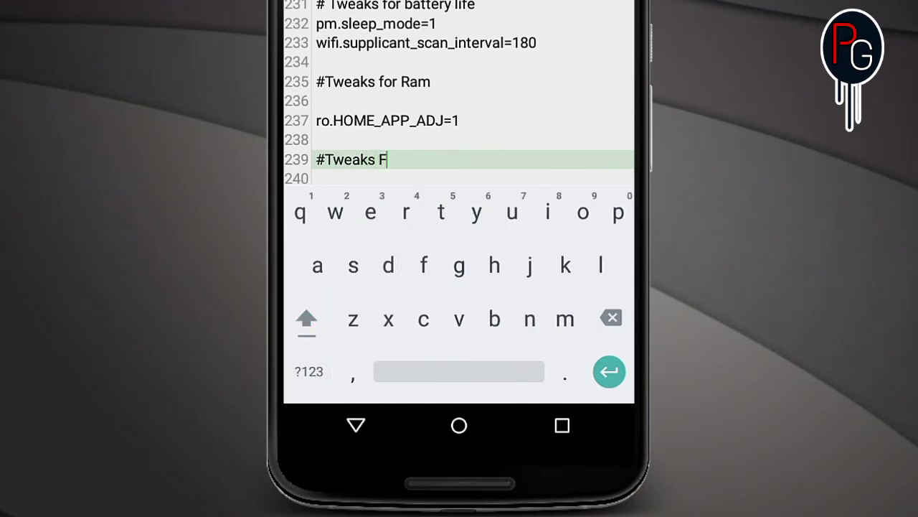
text(ro P)
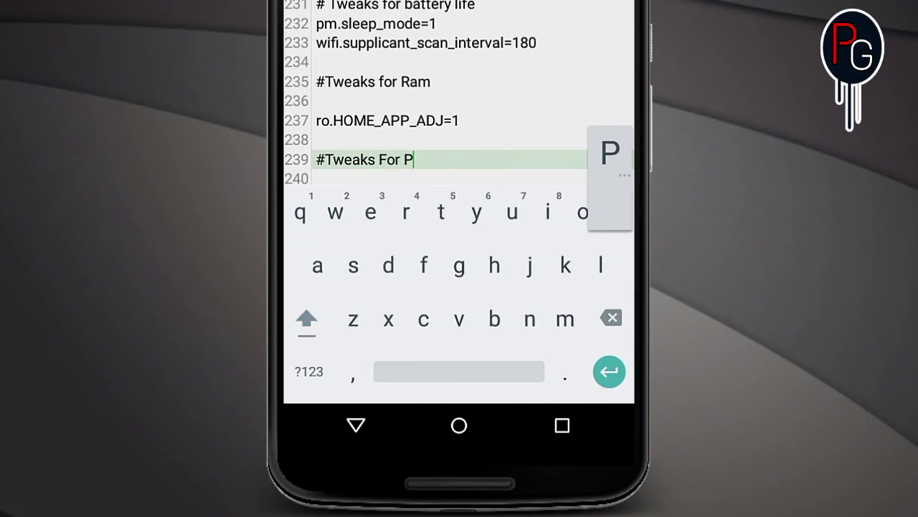
text(erforma)
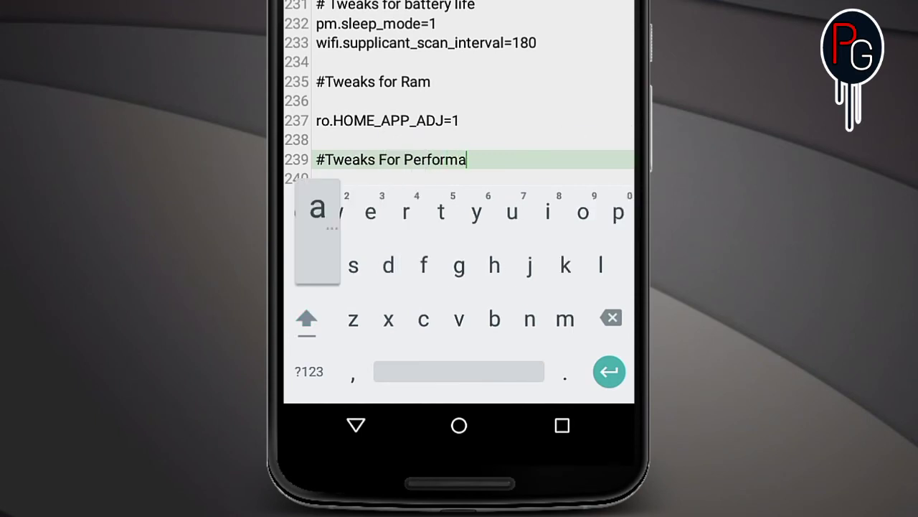
text(d)
key(BackSpace)
text(nc)
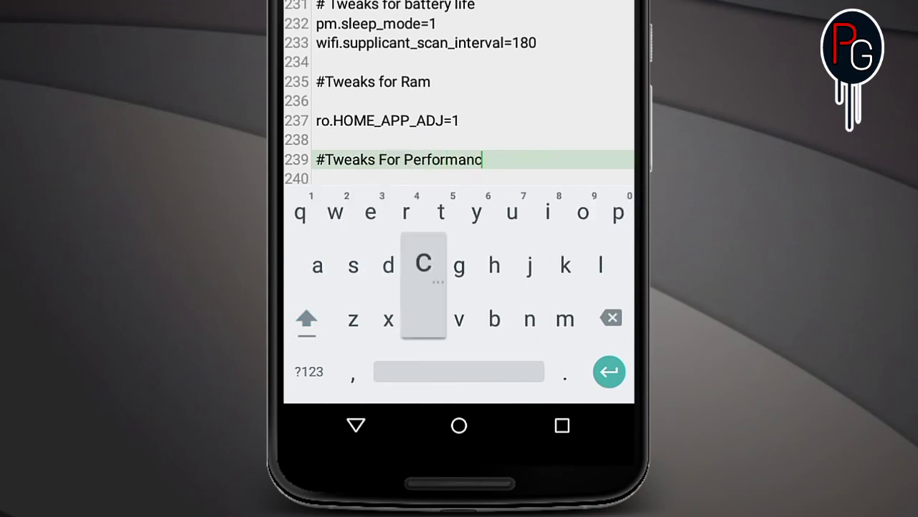
text(e)
key(Return)
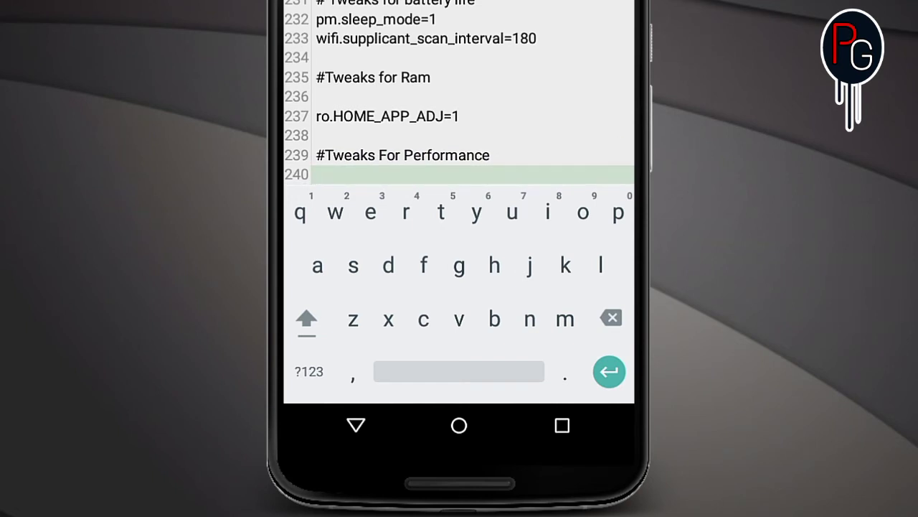
key(Return)
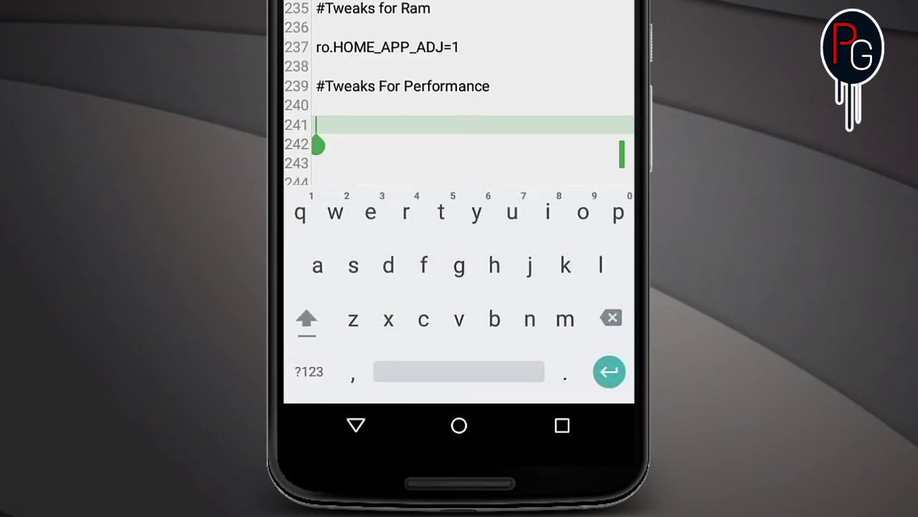
text(Debug.)
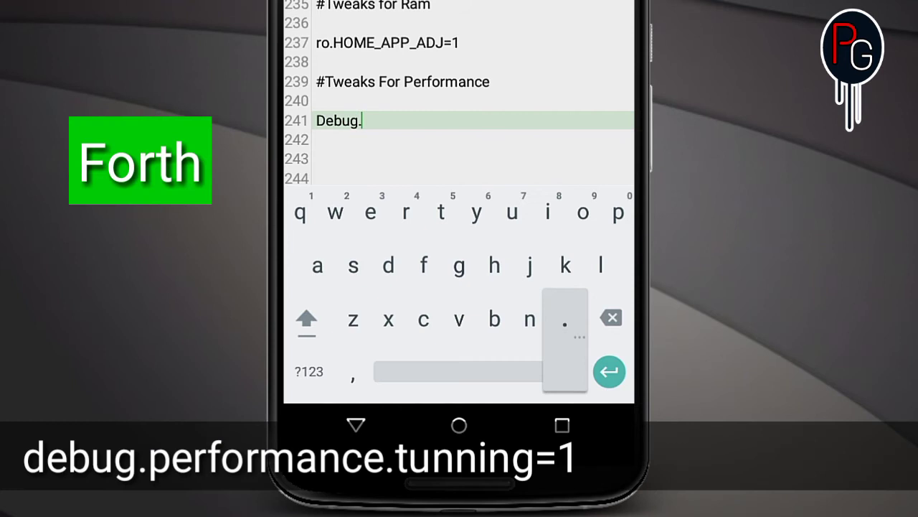
text(perform)
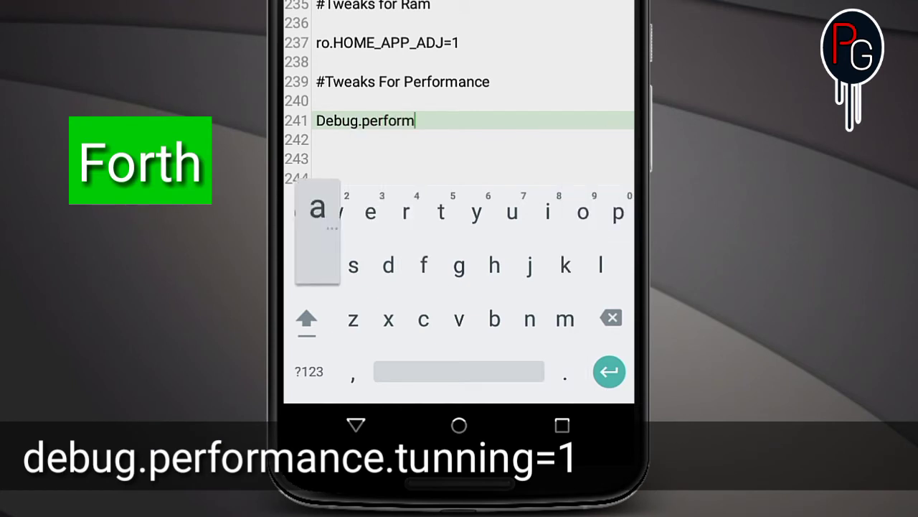
text(ance.tu)
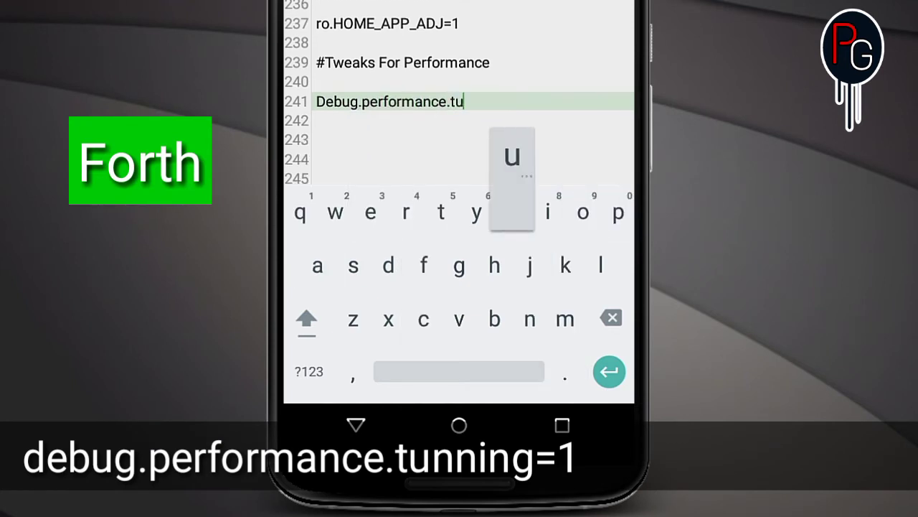
text(nning=)
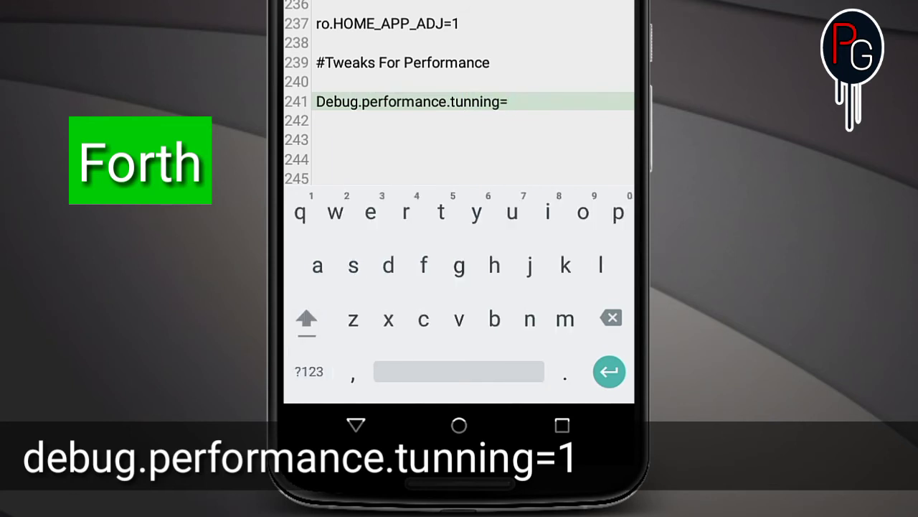
text(1)
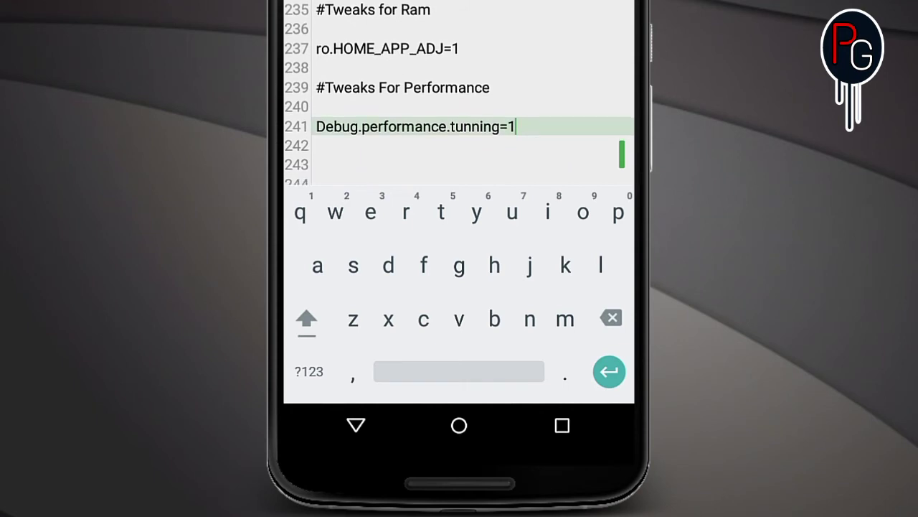
Add '#Optional Tweak for Performance' on line 243 with persist.sys.use_dithering=1 below
text(#Op)
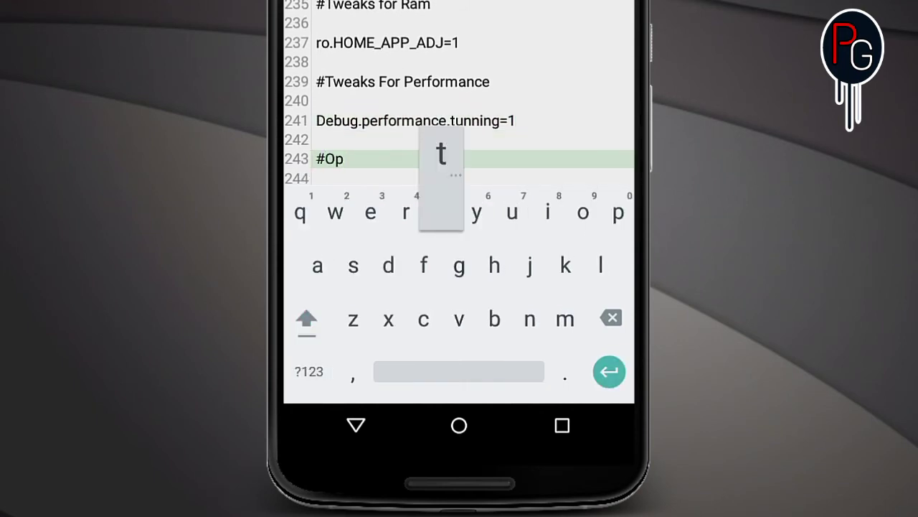
text(tional T)
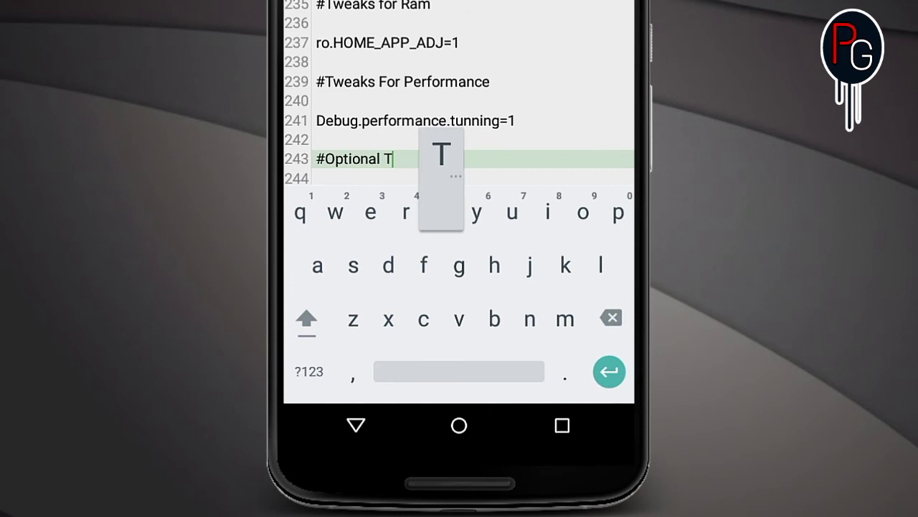
text(weak)
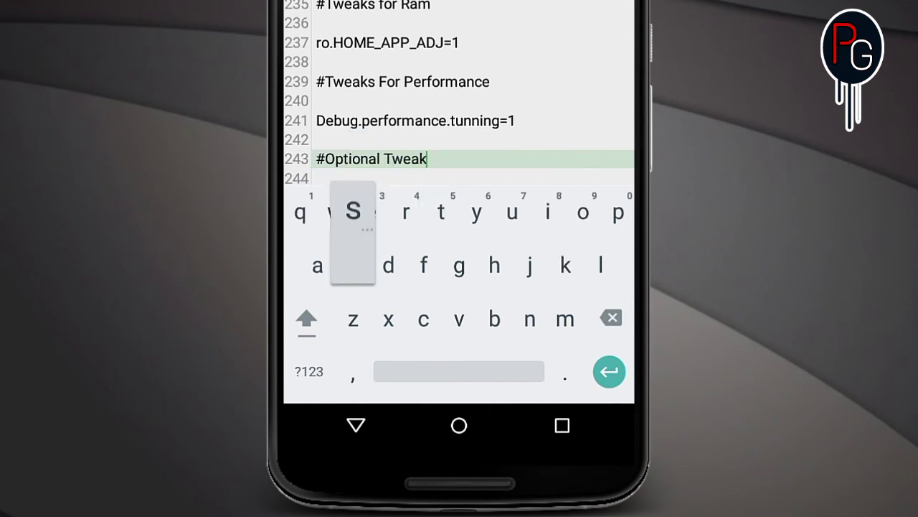
text(s)
text(fo)
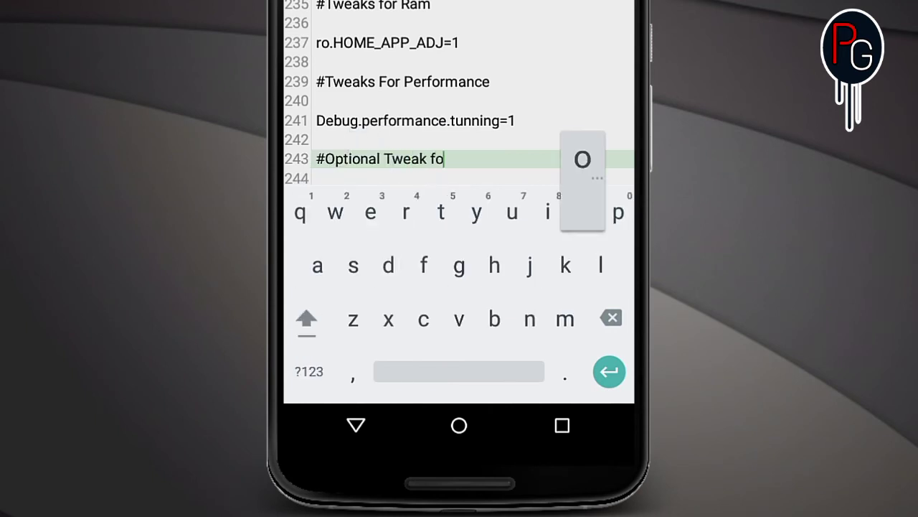
text(r)
key(shift)
text(Perf)
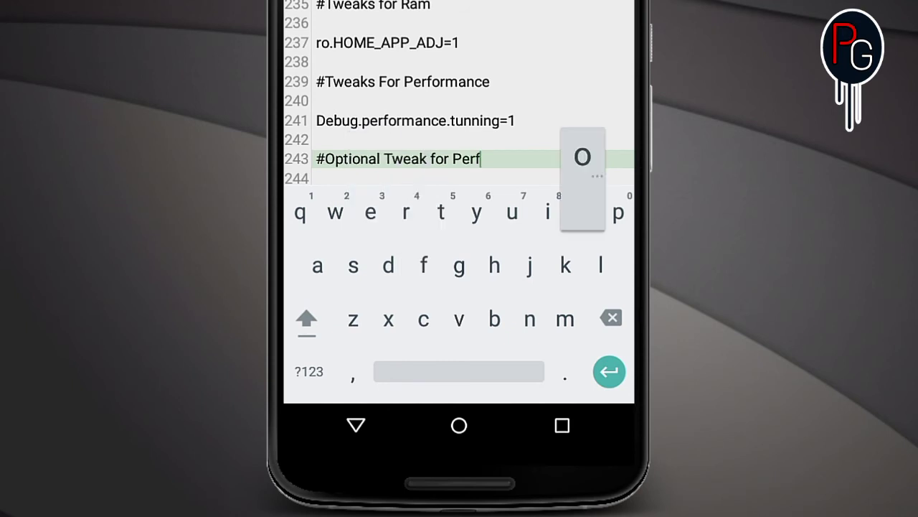
text(ormance)
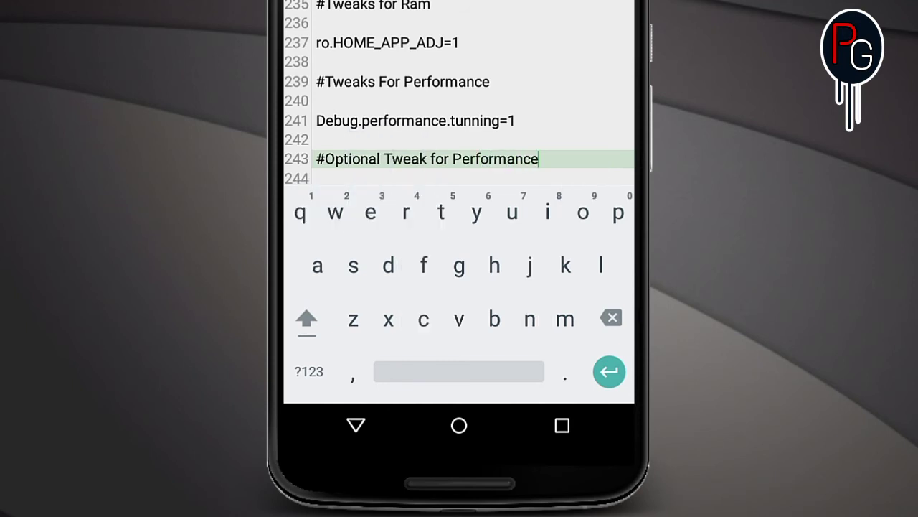
key(Return)
key(Return)
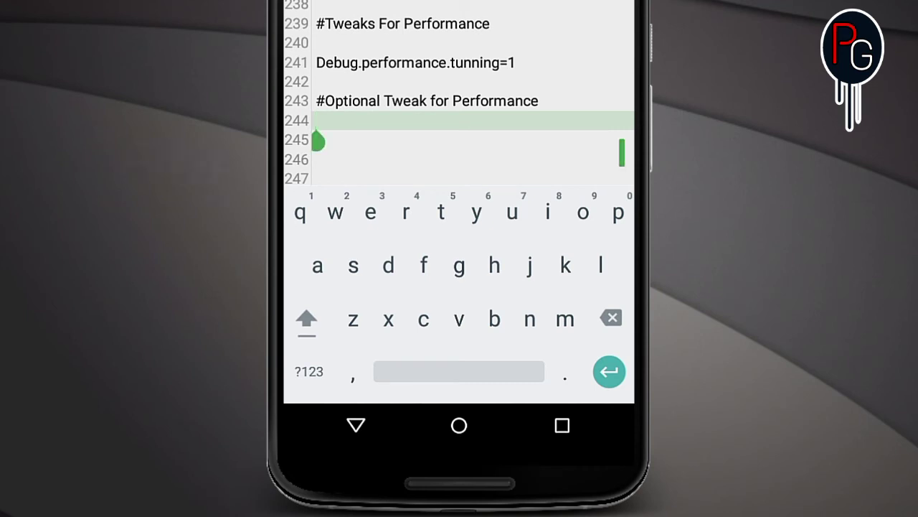
text(persis)
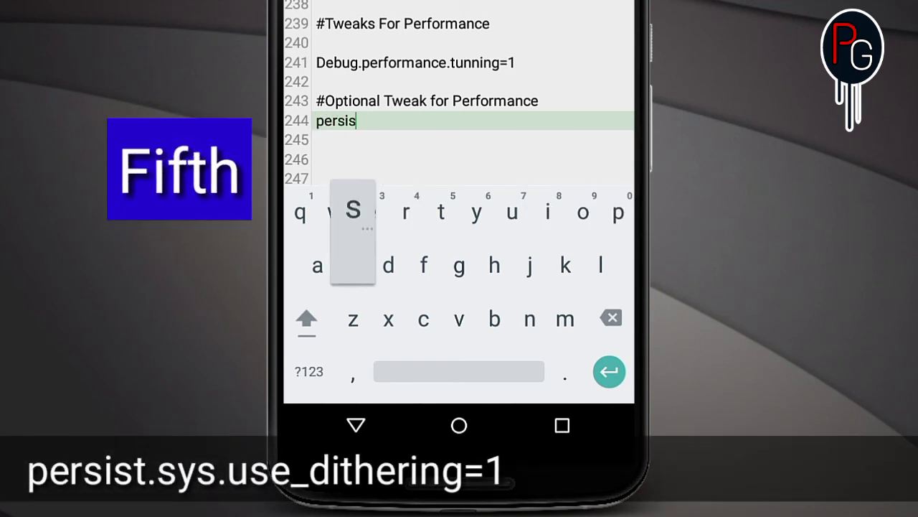
text(ts)
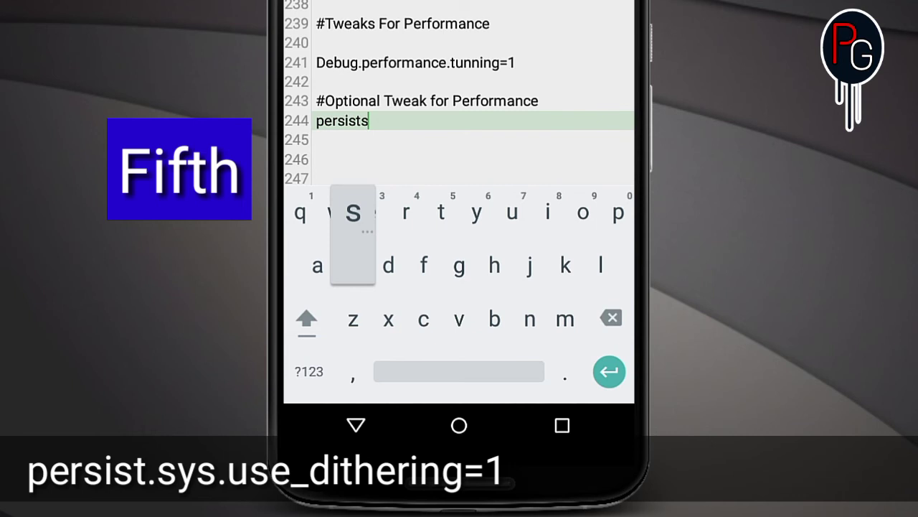
key(BackSpace)
text(.sys.)
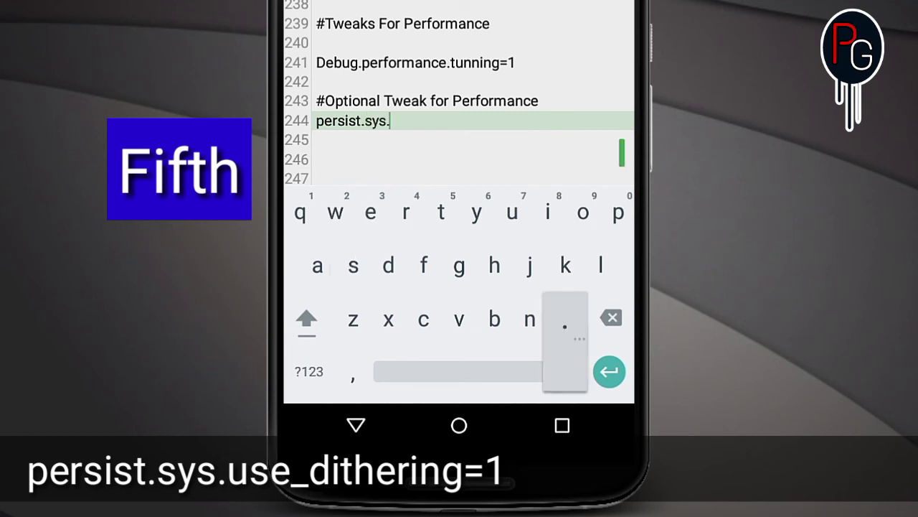
text(use_d)
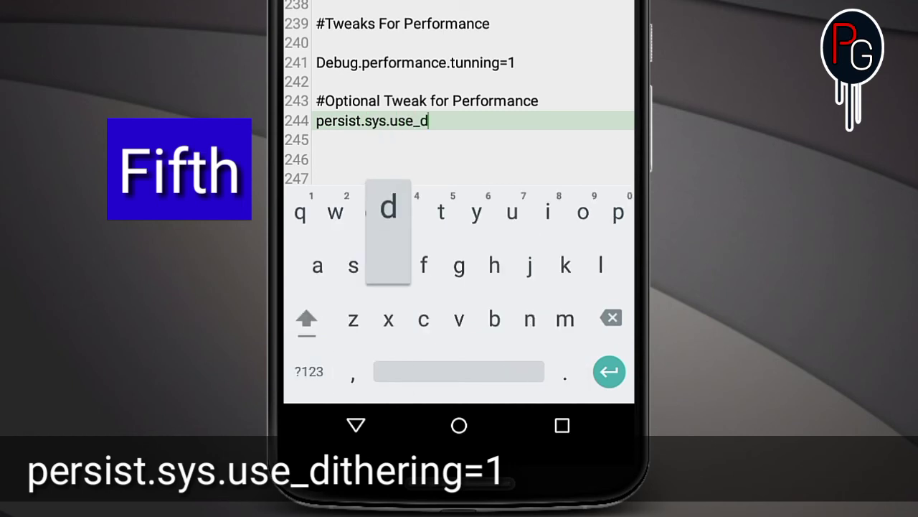
text(ither)
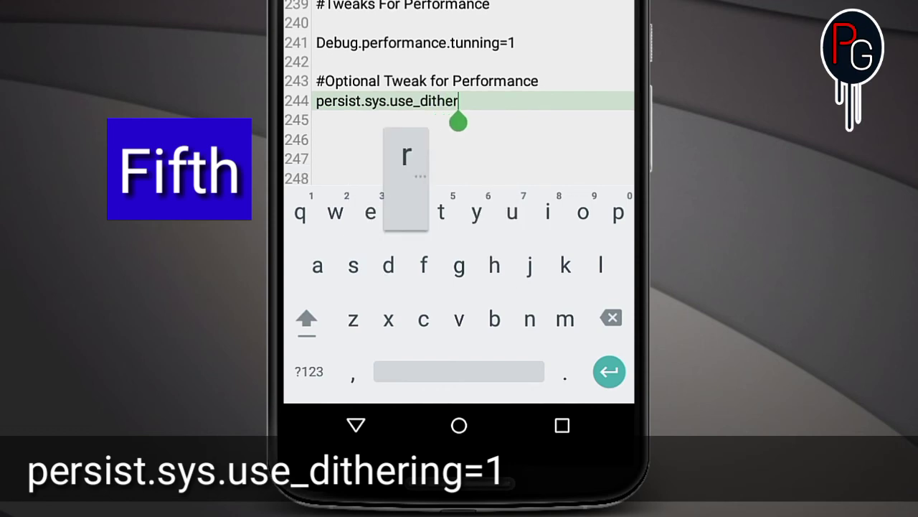
text(ing=)
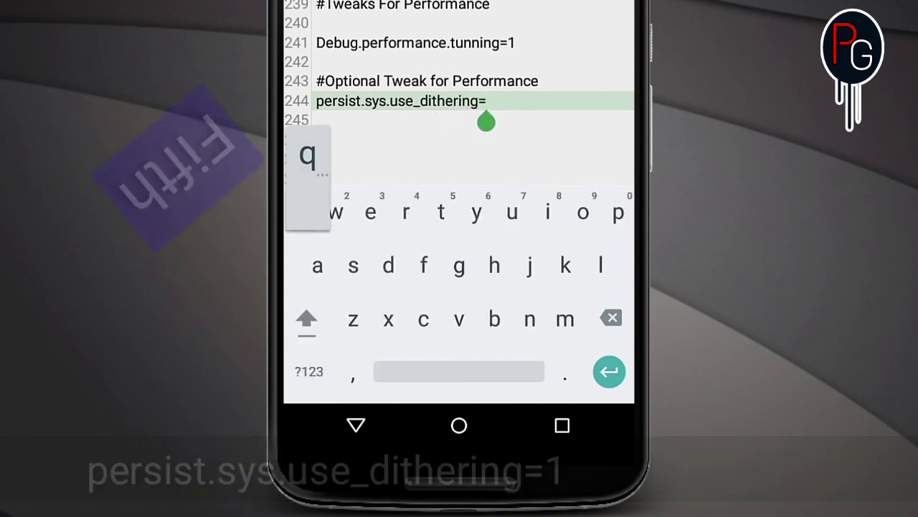
text(1)
key(Return)
key(Return)
key(Return)
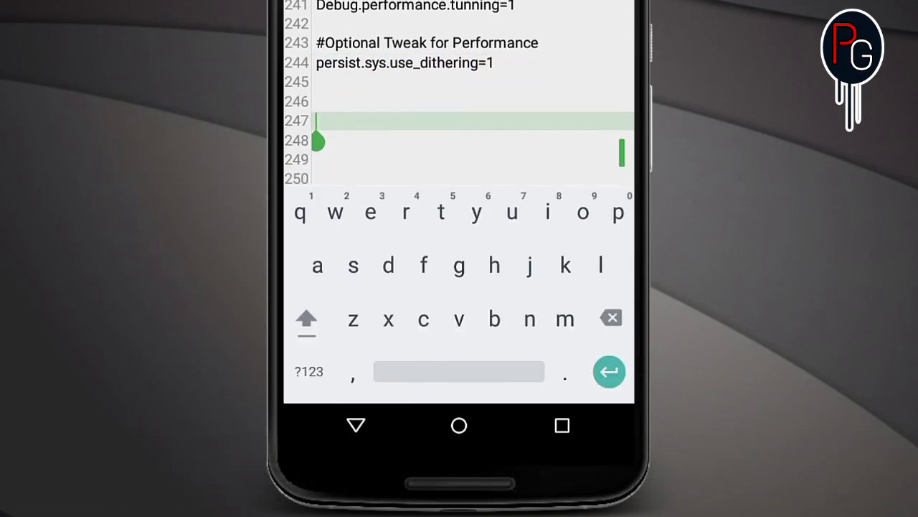
Select lines 231–244, from '# Tweaks for battery life' down to the dithering line
click(356, 425)
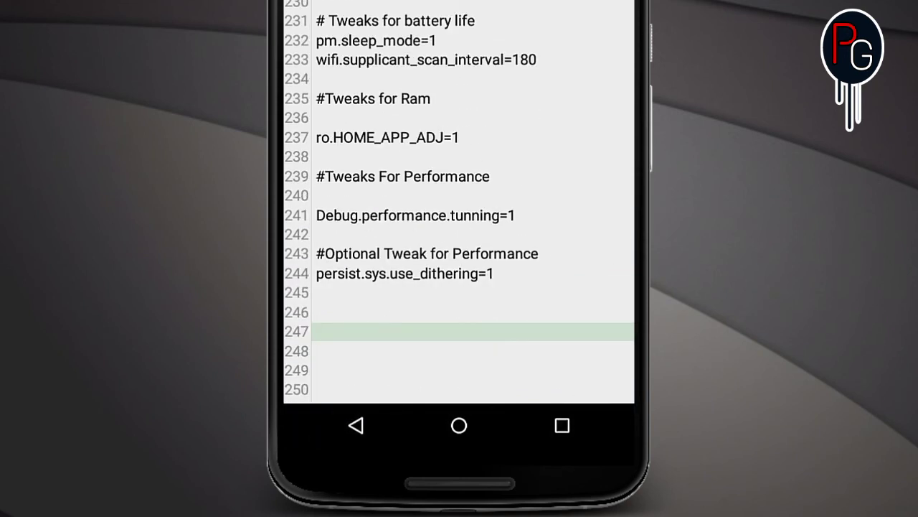
click(364, 20)
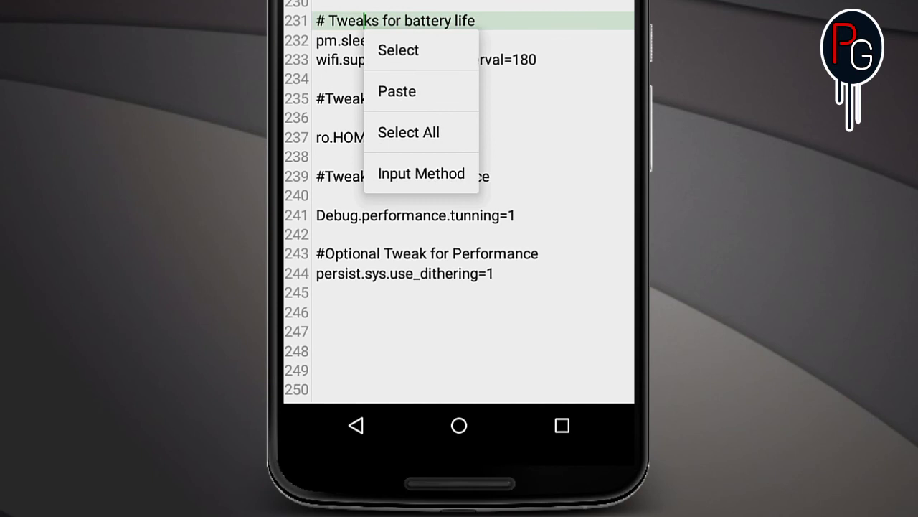
click(398, 50)
mouse_move(390, 36)
mouse_down()
mouse_move(461, 76)
mouse_move(498, 137)
mouse_move(326, 139)
mouse_up()
click(356, 425)
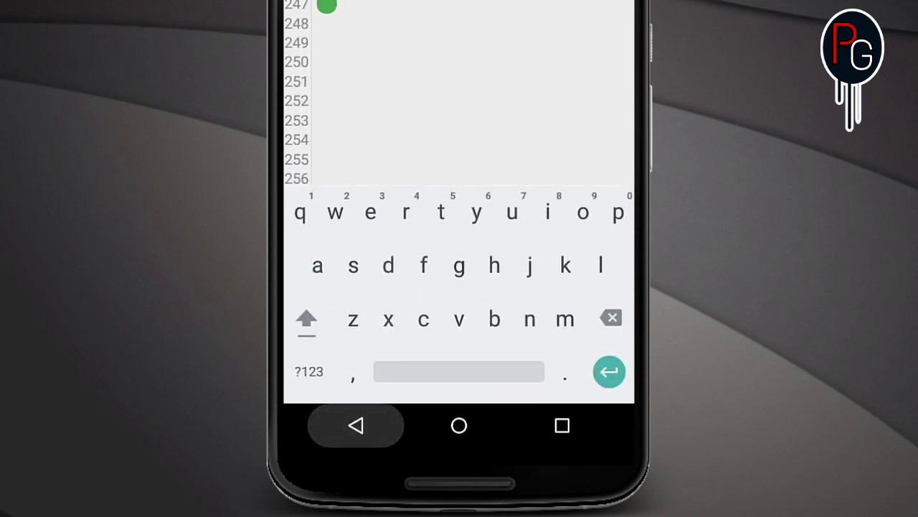
scroll(459, 215, up, 3)
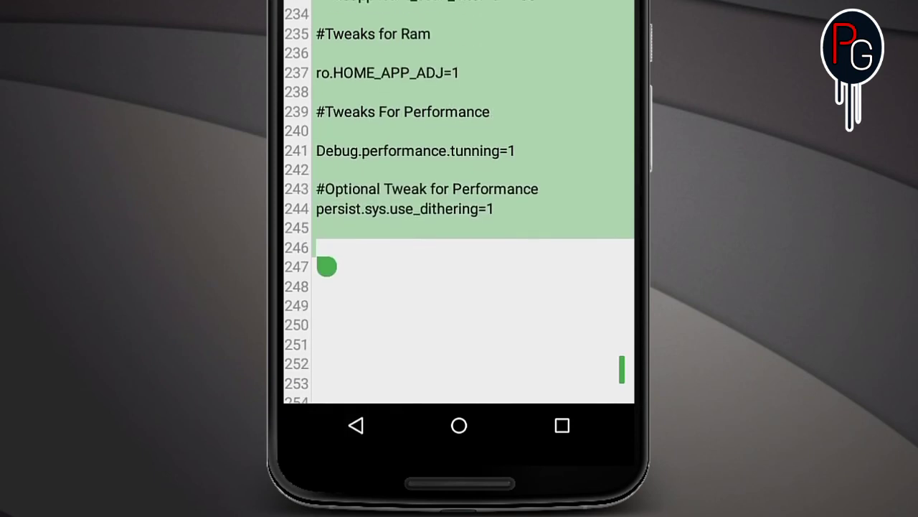